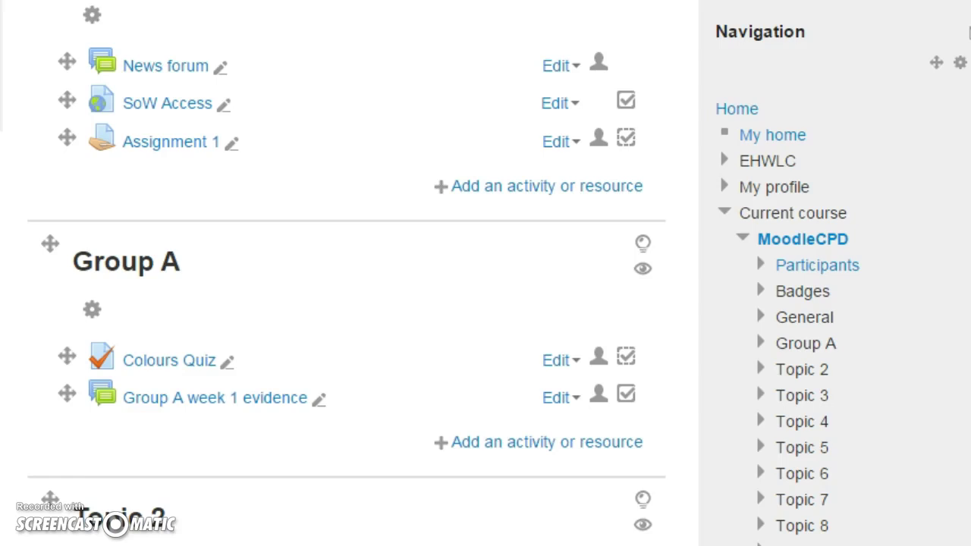
# Step: Add a Turnitin Assignment 2 activity to the course section above Group A
pyautogui.click(571, 189)
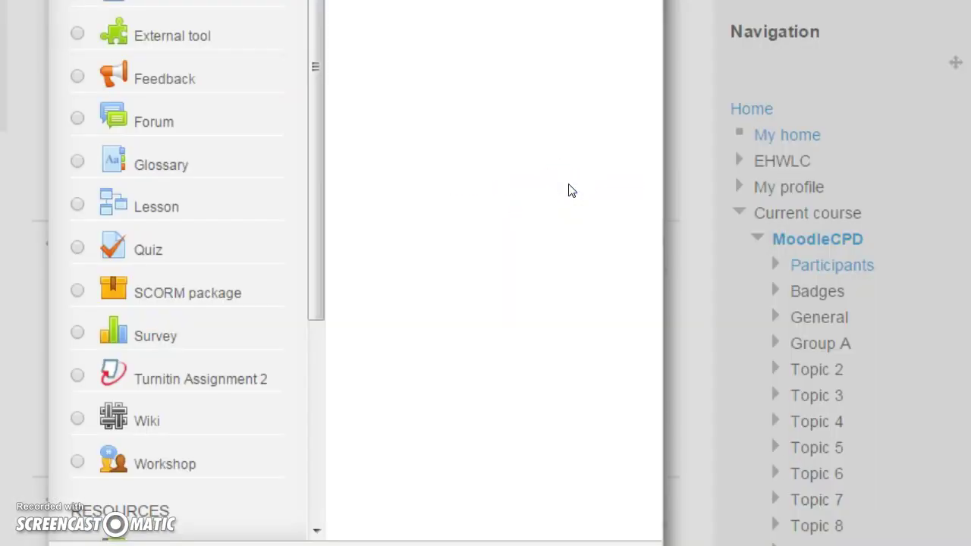
pyautogui.click(75, 380)
pyautogui.click(611, 153)
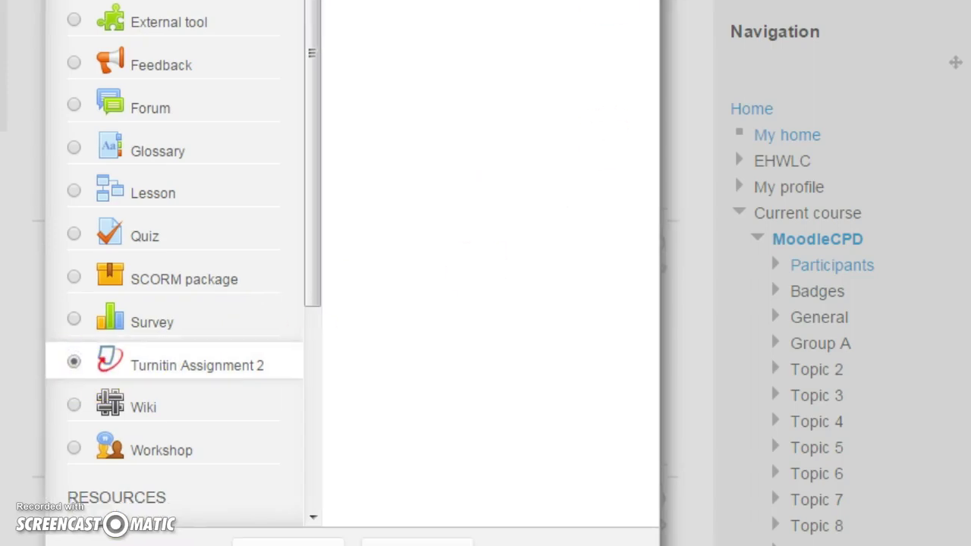
pyautogui.click(284, 526)
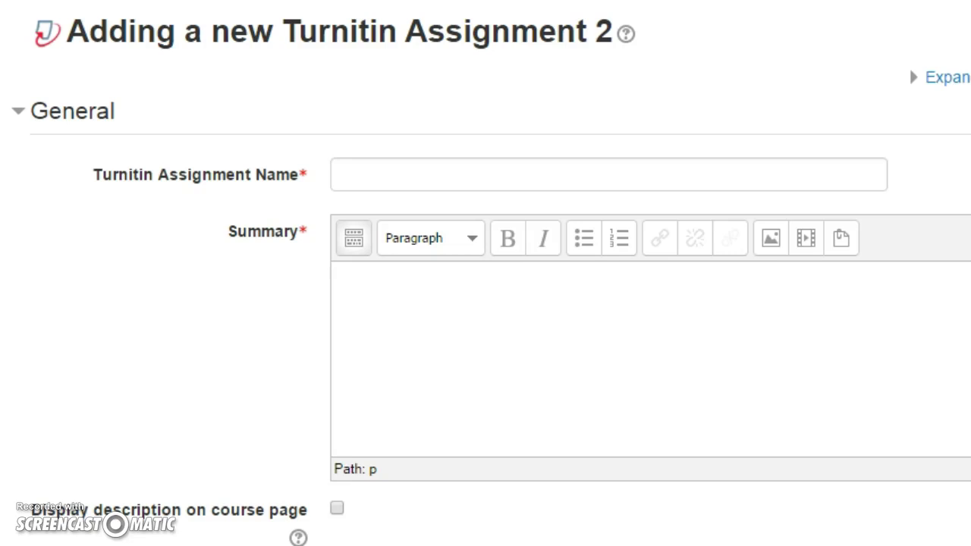
# Step: Name the Turnitin assignment "Assignment 2" and enter 2015 as its summary
pyautogui.click(418, 169)
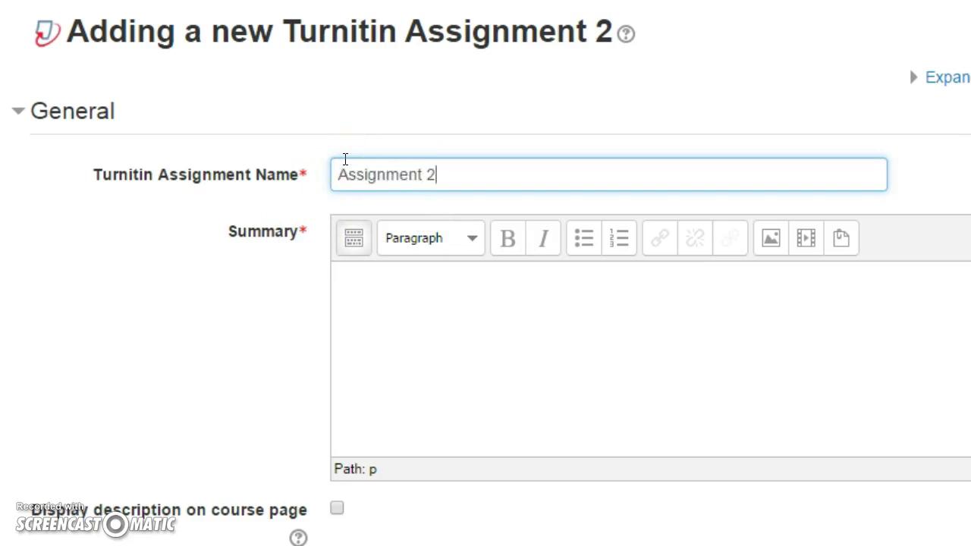
pyautogui.click(455, 326)
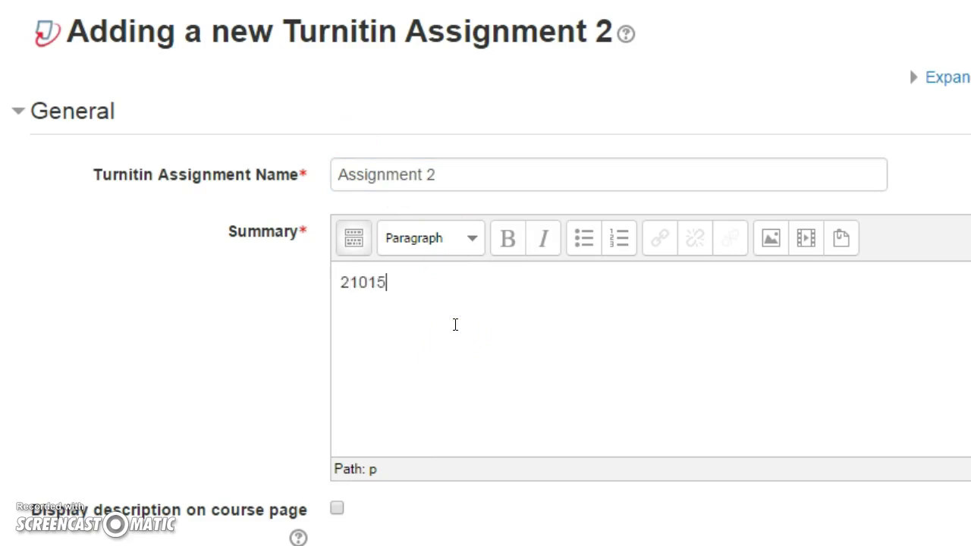
pyautogui.click(355, 275)
pyautogui.press('BackSpace')
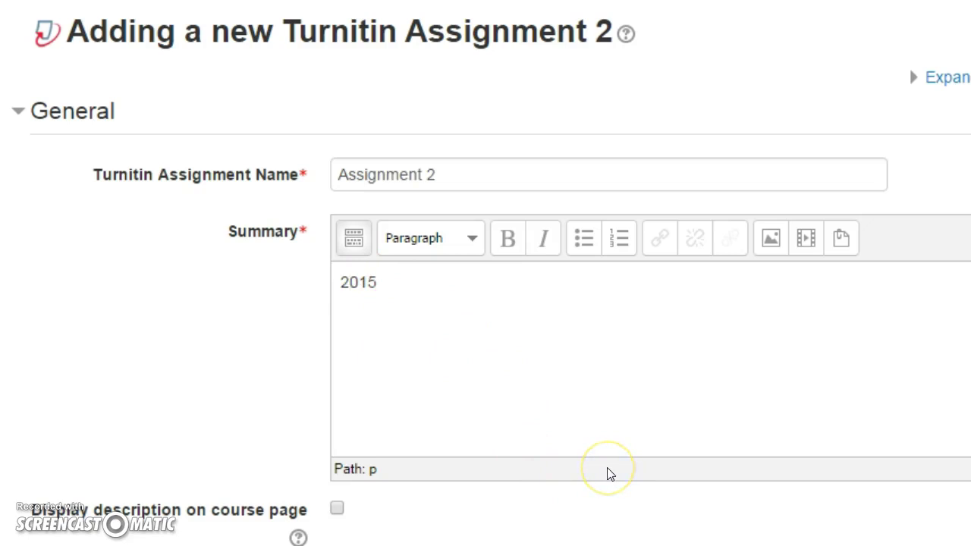
# Step: Set the assignment's submission type to File Upload
pyautogui.scroll(-8, 607, 474)
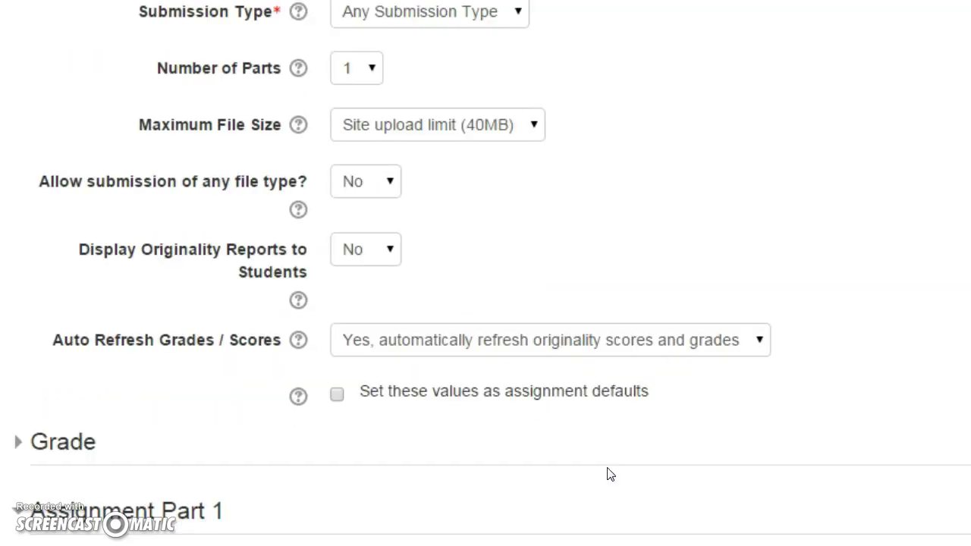
pyautogui.click(514, 23)
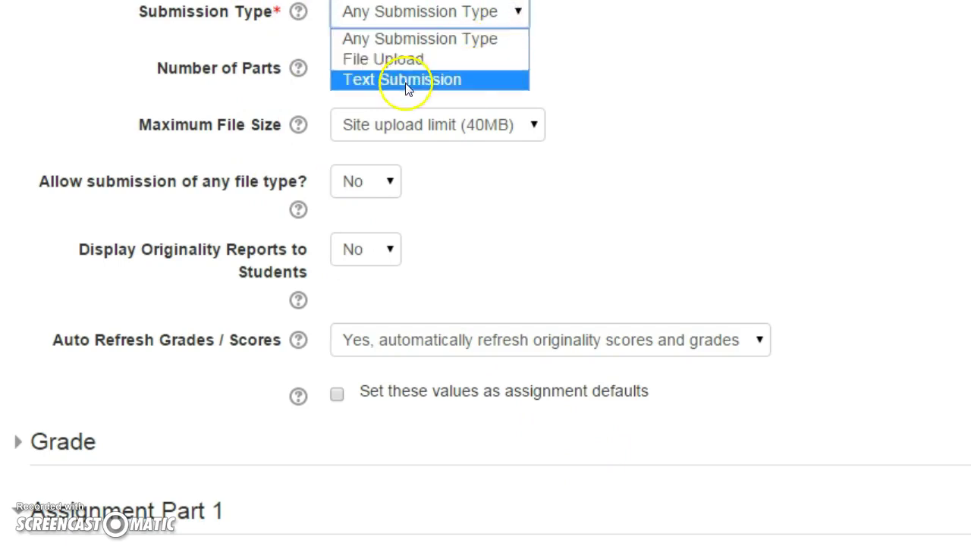
pyautogui.click(401, 62)
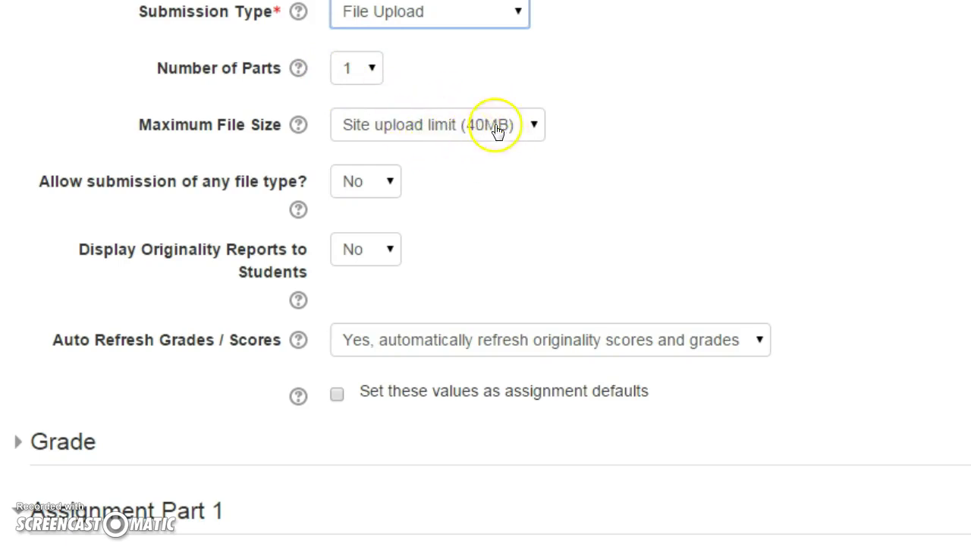
# Step: Allow submission of any file type and display originality reports to students
pyautogui.click(383, 184)
pyautogui.click(361, 230)
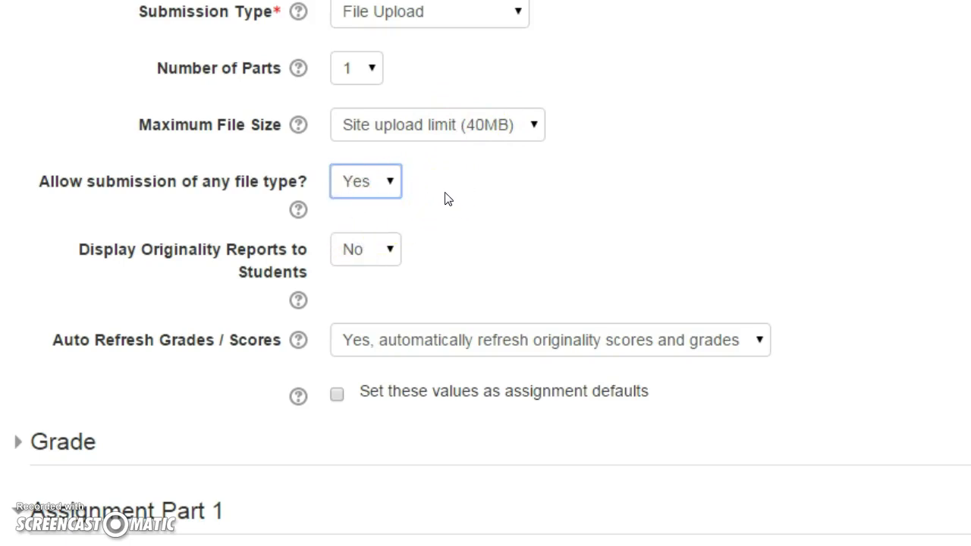
pyautogui.click(383, 250)
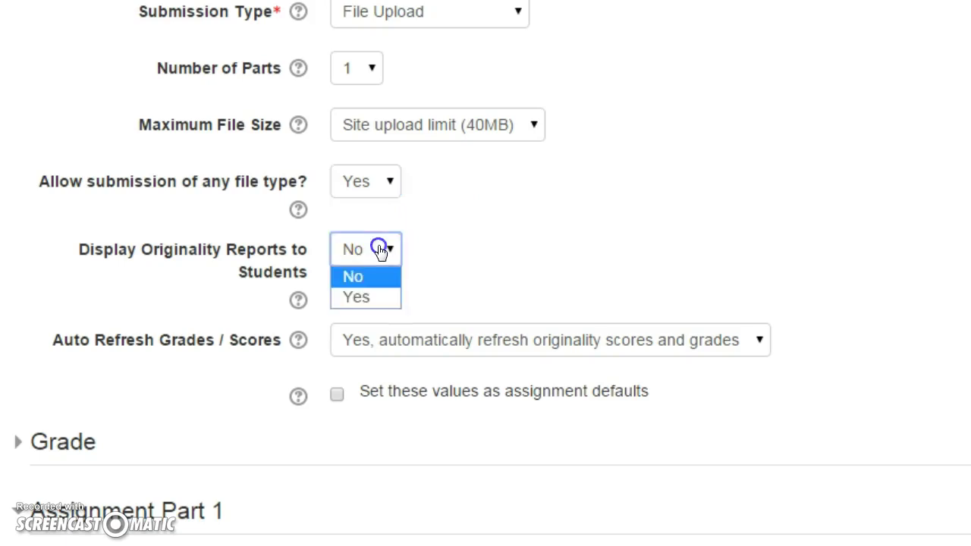
pyautogui.click(367, 300)
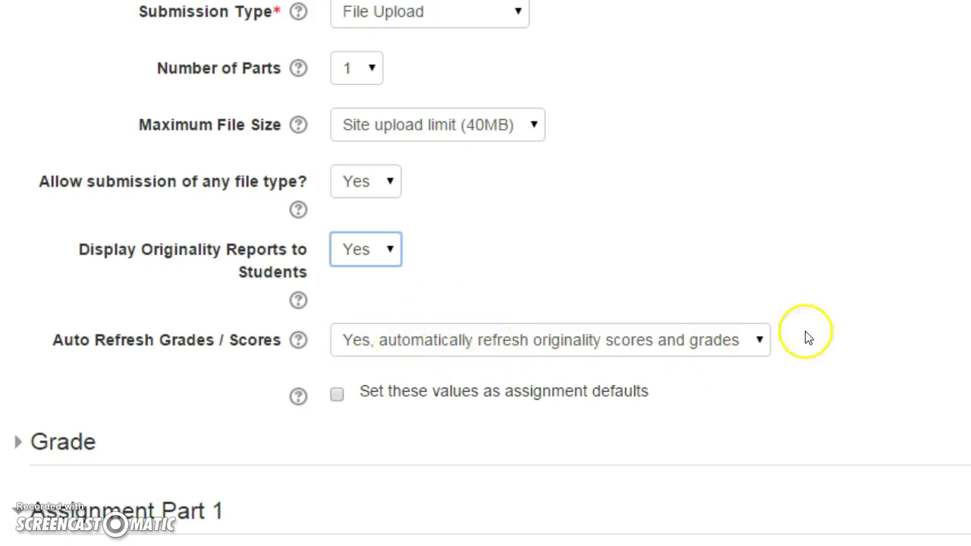
# Step: Rename the first assignment part as "Assignment Part 1"
pyautogui.scroll(-6, 486, 273)
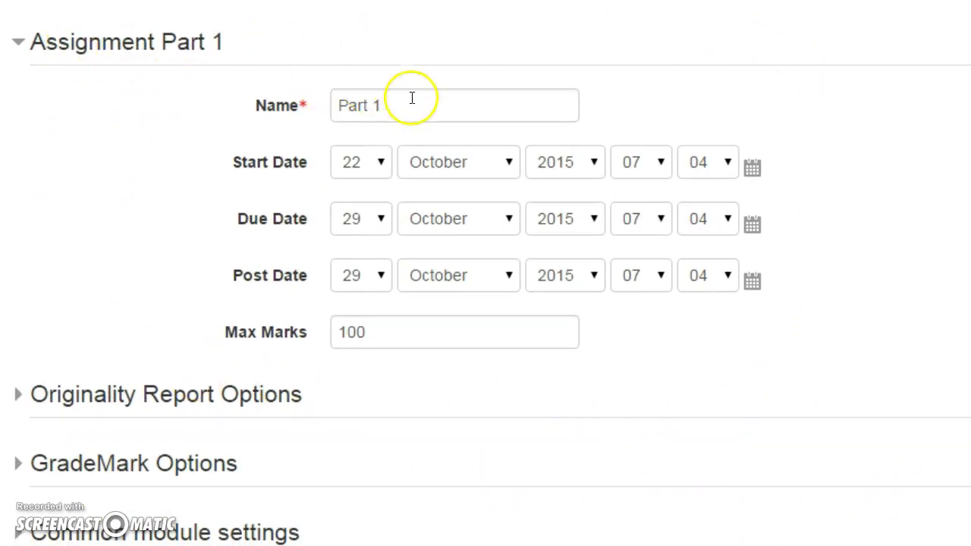
pyautogui.moveTo(410, 100); pyautogui.dragTo(306, 108)
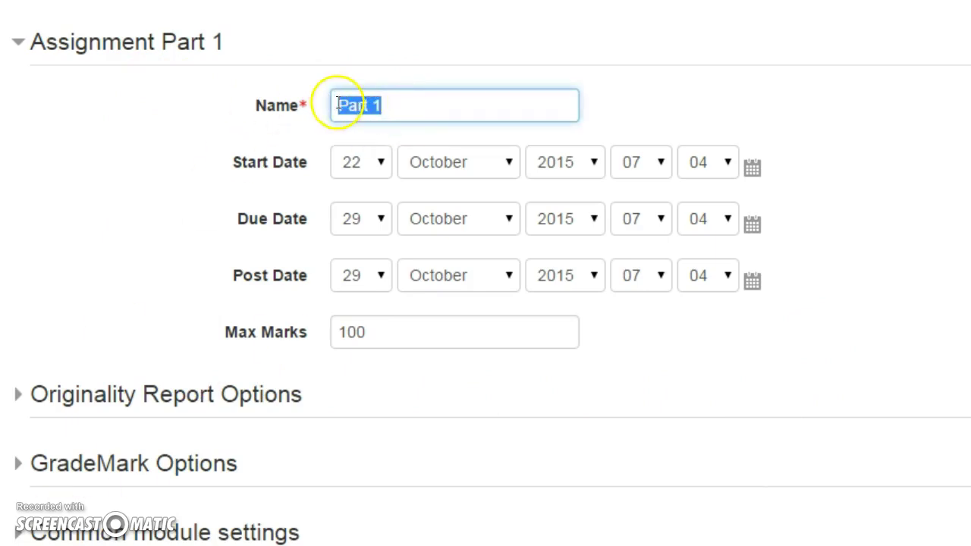
pyautogui.click(336, 105)
pyautogui.write('Assignment')
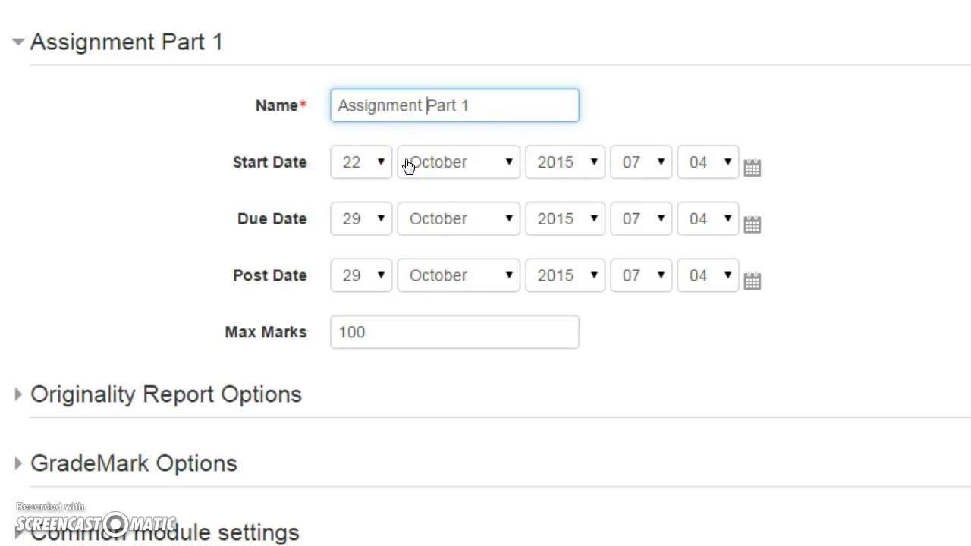
# Step: Set the due date of the assignment part to 27 November 2015 with the hour at 18
pyautogui.click(377, 220)
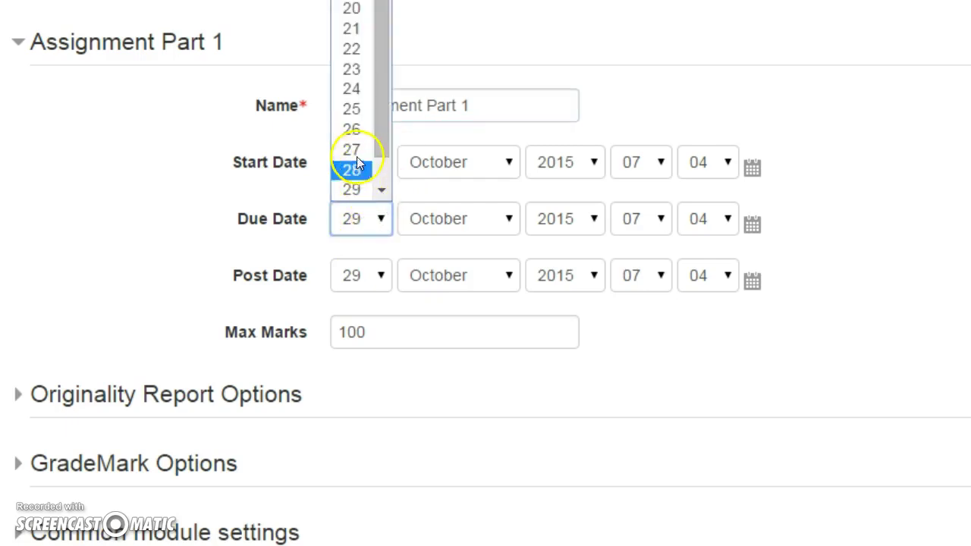
pyautogui.click(357, 156)
pyautogui.click(497, 219)
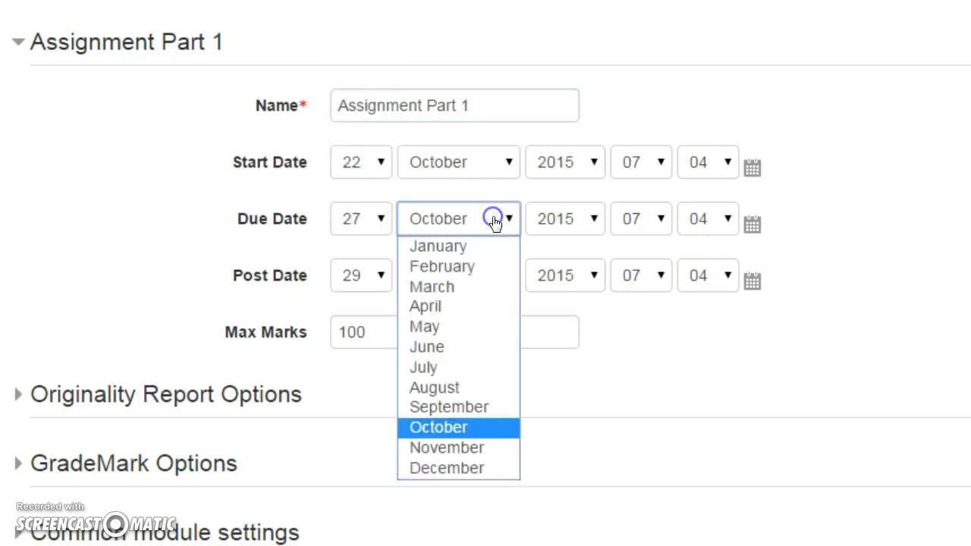
pyautogui.click(469, 449)
pyautogui.click(663, 220)
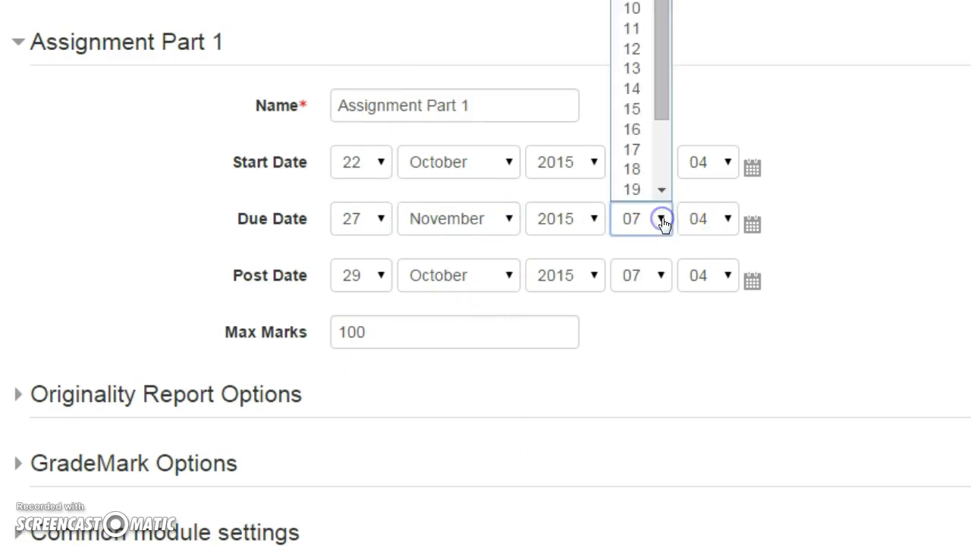
pyautogui.click(653, 170)
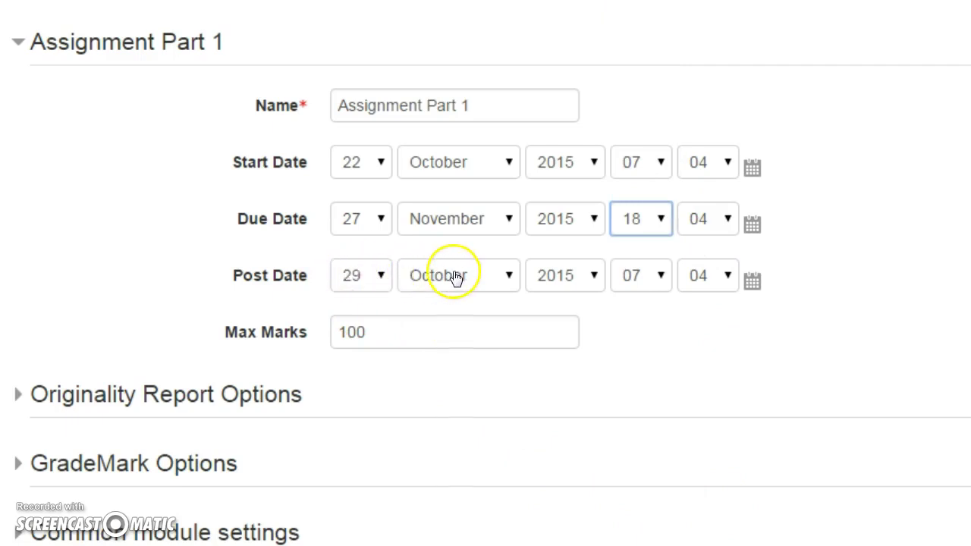
pyautogui.click(374, 275)
pyautogui.click(367, 246)
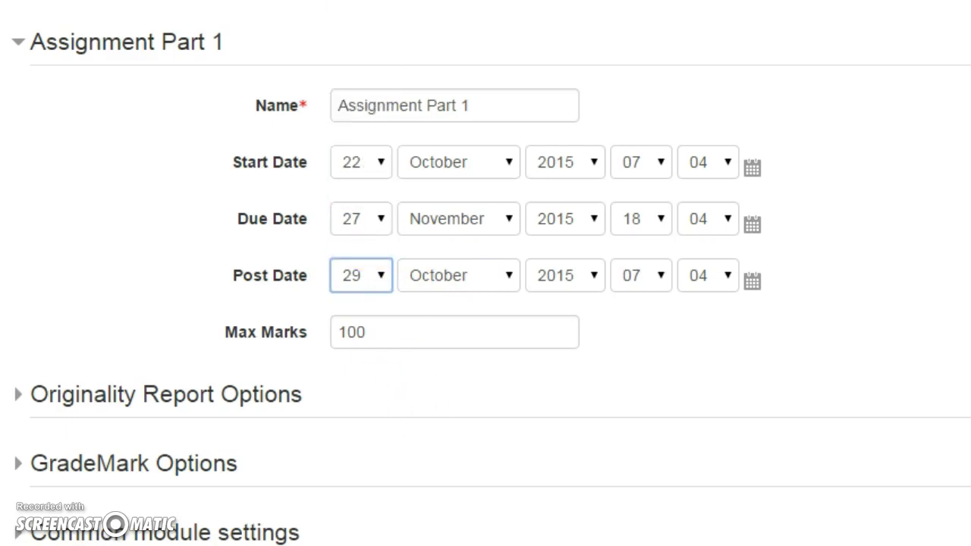
# Step: In the originality report options, allow submissions after the due date and generate reports immediately with resubmissions allowed until the due date
pyautogui.scroll(-5, 485, 304)
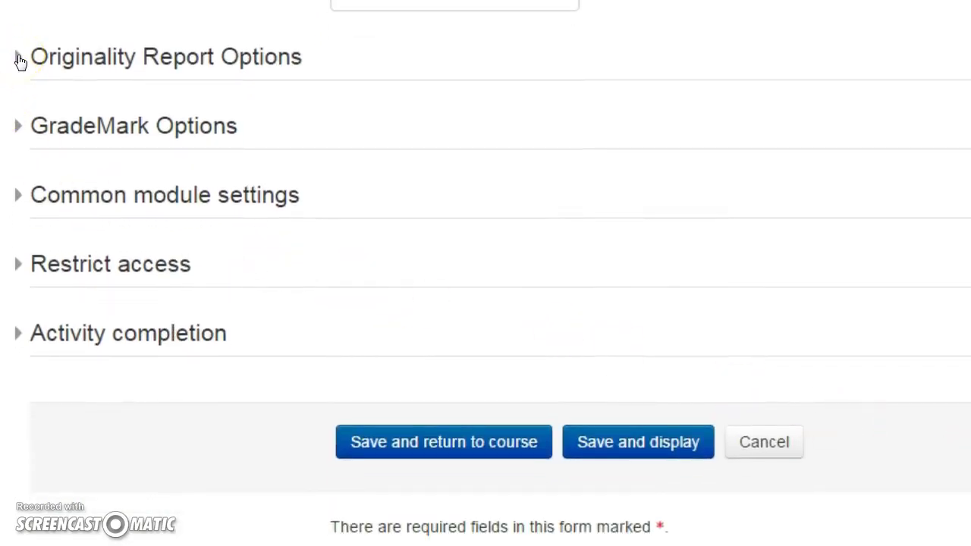
pyautogui.click(21, 62)
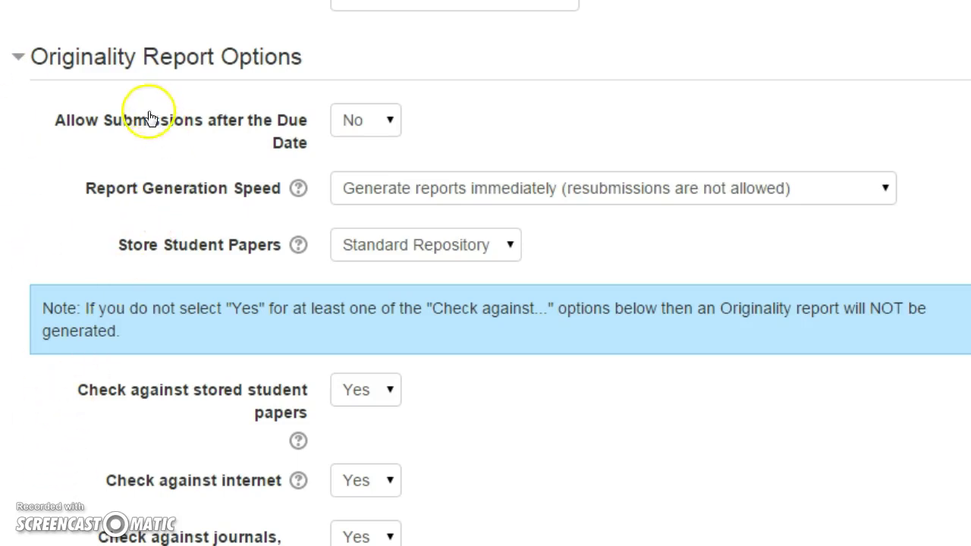
pyautogui.click(395, 129)
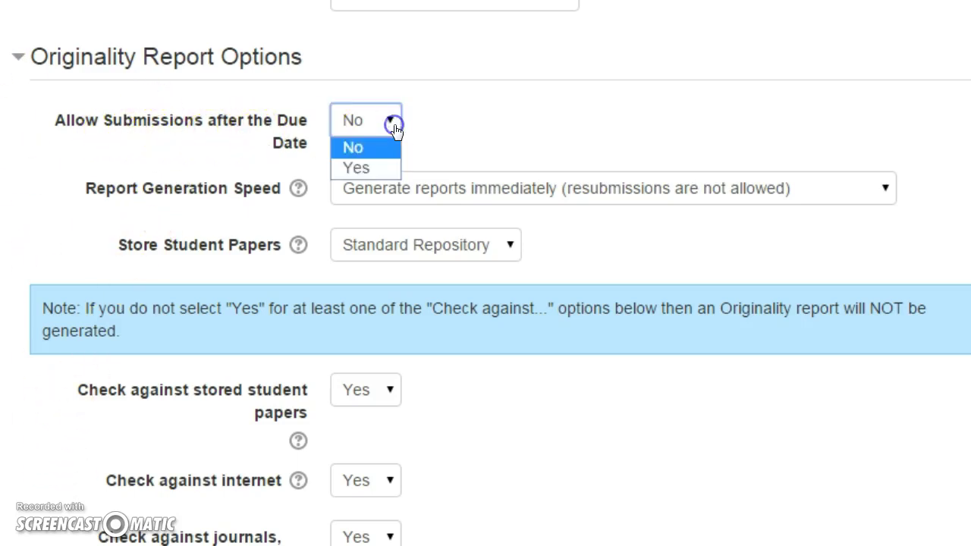
pyautogui.click(365, 174)
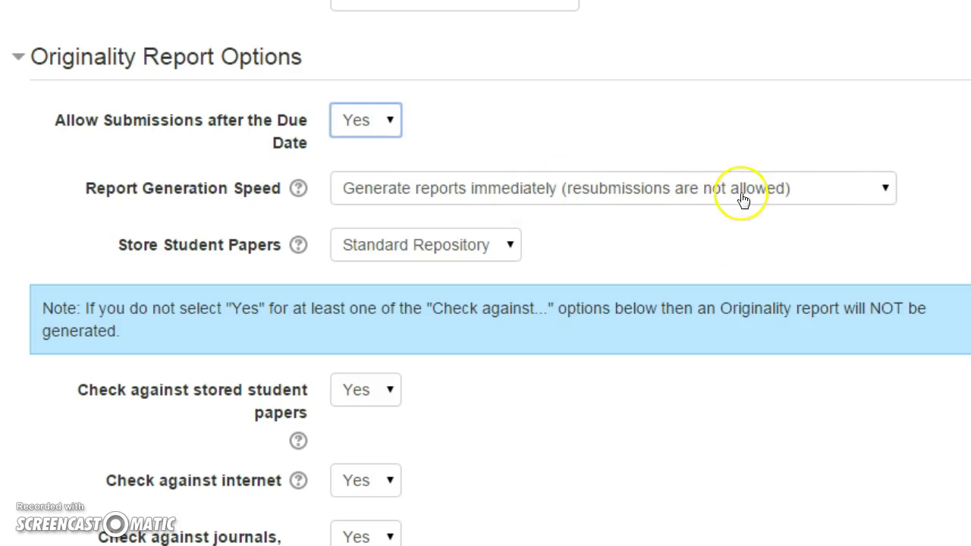
pyautogui.click(869, 190)
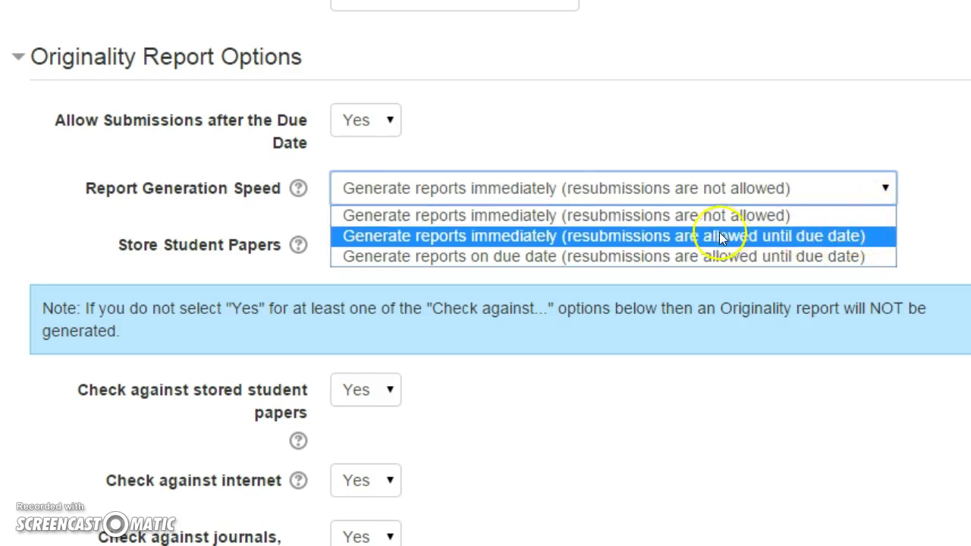
pyautogui.click(690, 238)
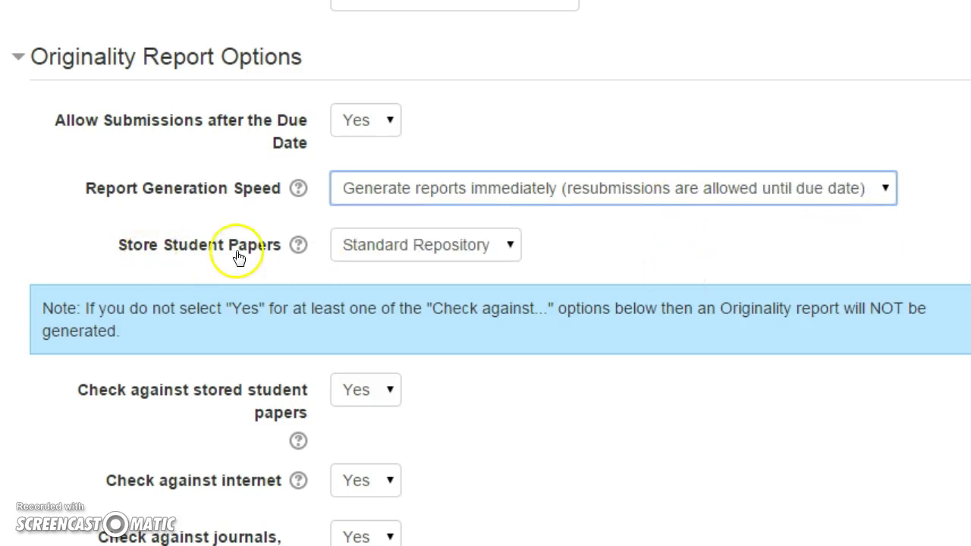
# Step: Choose Standard Repository for storing student papers
pyautogui.click(508, 253)
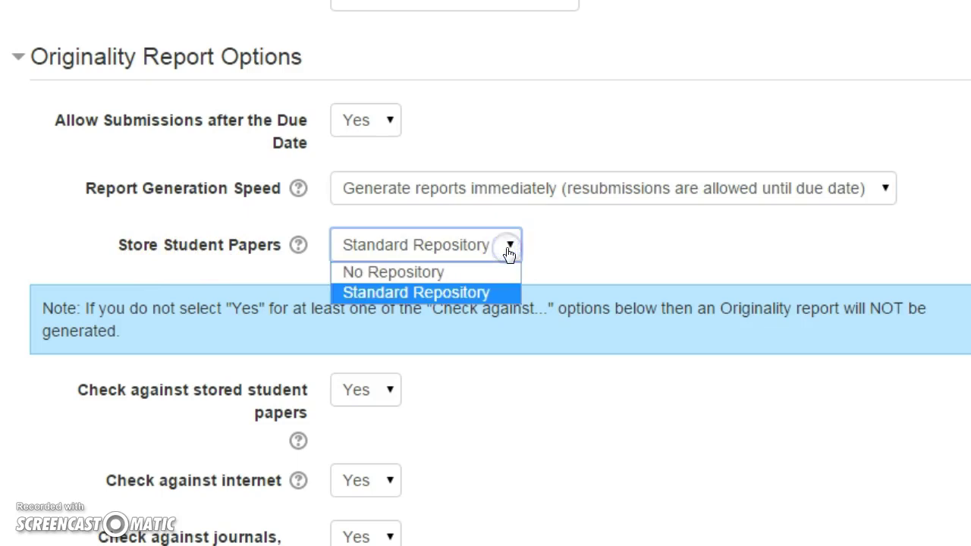
pyautogui.click(508, 253)
pyautogui.click(591, 249)
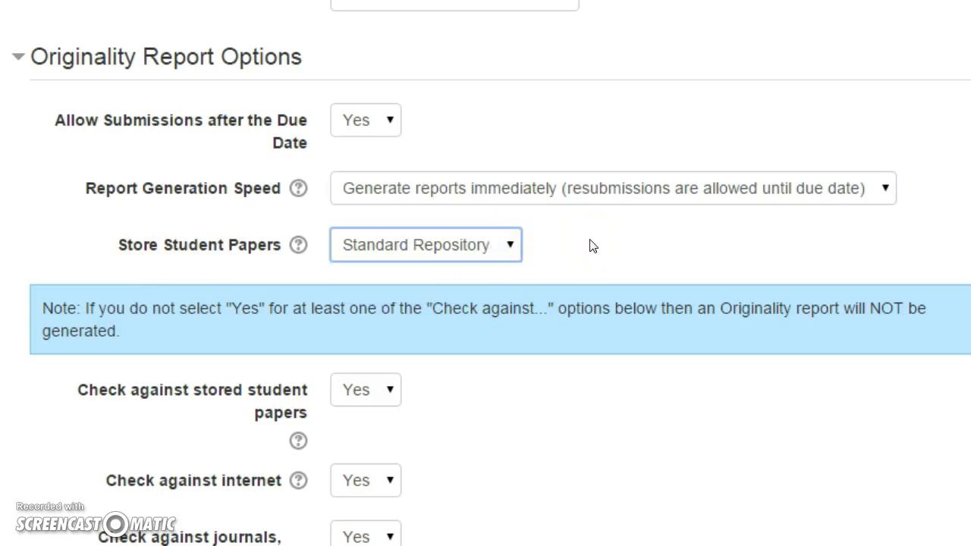
pyautogui.click(511, 251)
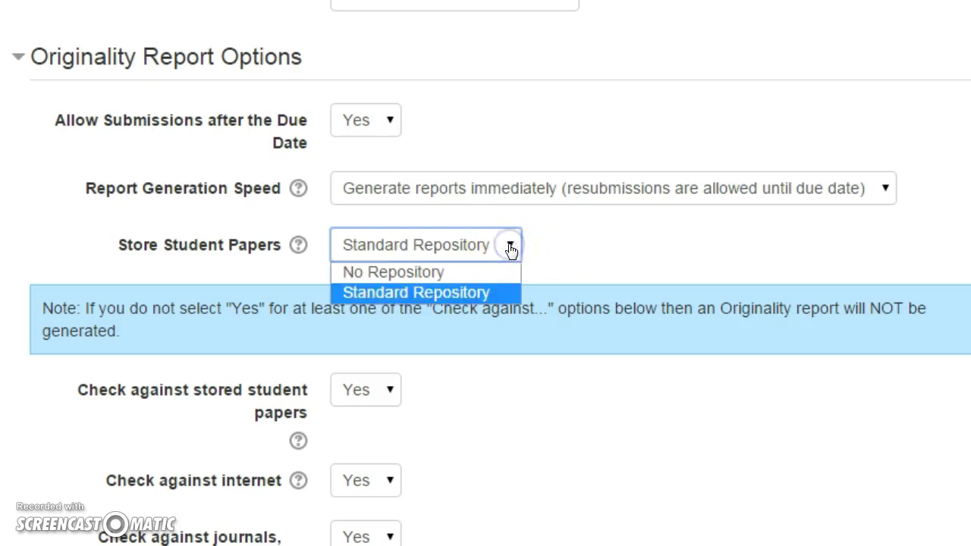
pyautogui.click(486, 294)
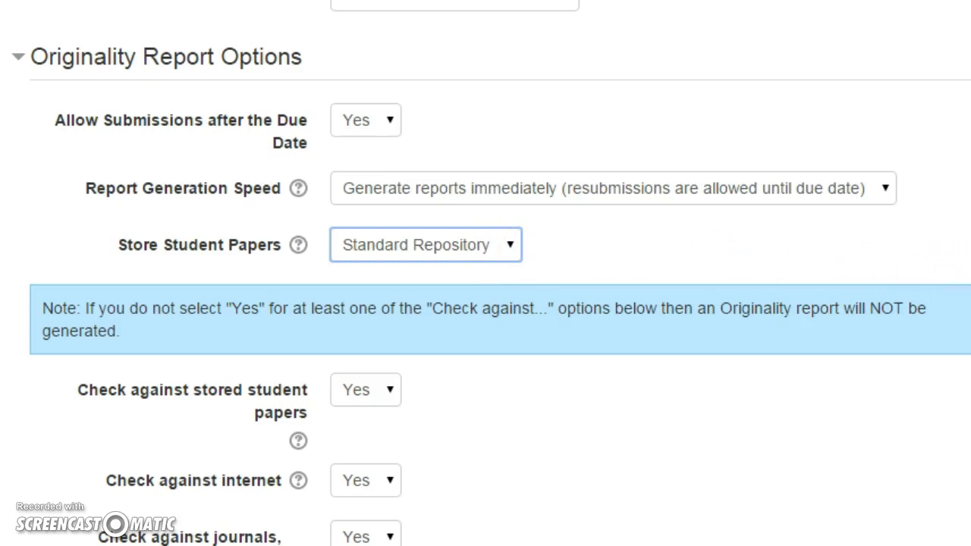
pyautogui.scroll(-3, 485, 273)
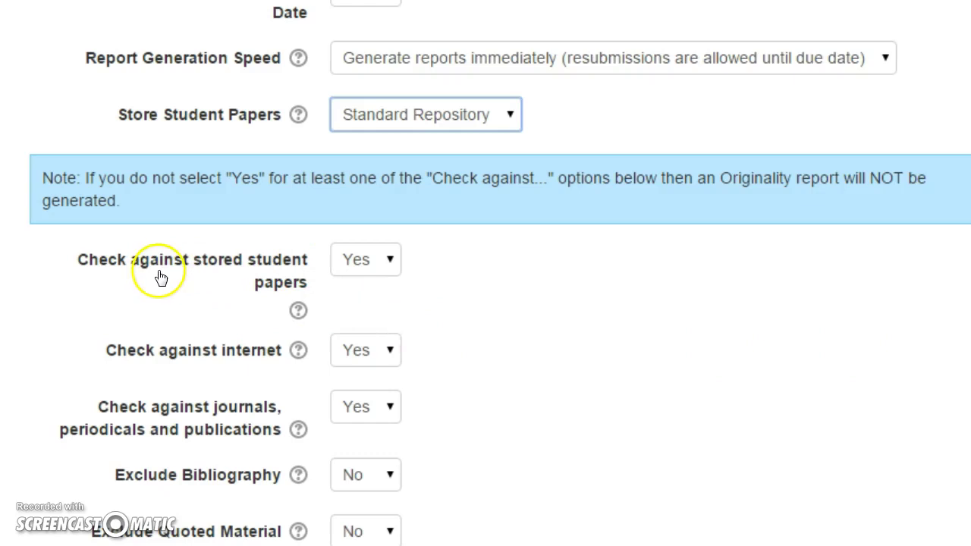
pyautogui.click(387, 267)
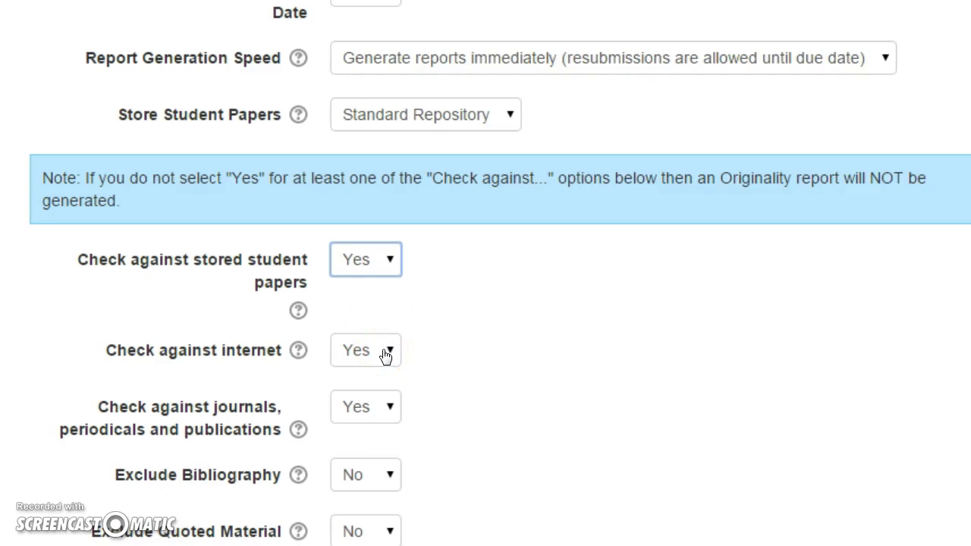
pyautogui.click(393, 410)
# Step: Set Exclude Bibliography to Yes in the originality report options
pyautogui.scroll(-3, 485, 273)
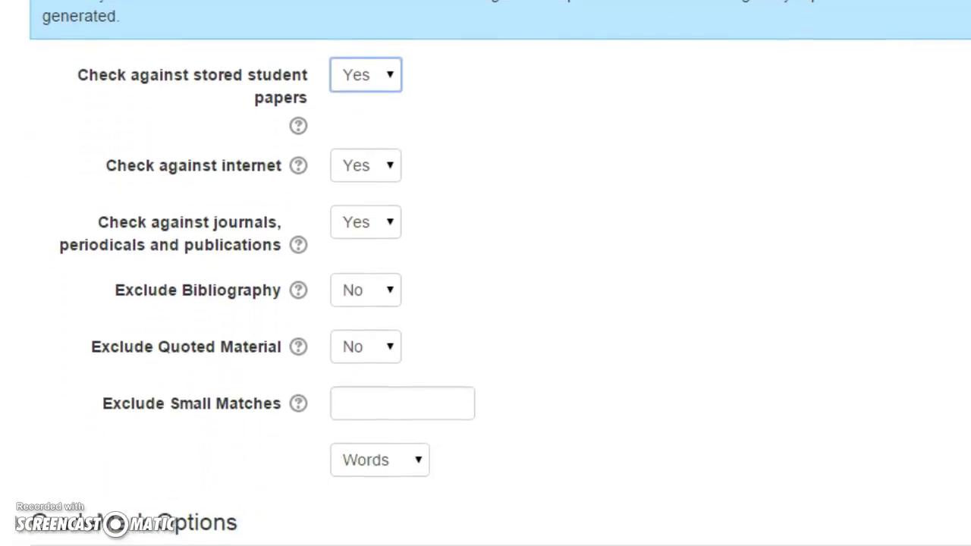
pyautogui.scroll(-1, 485, 273)
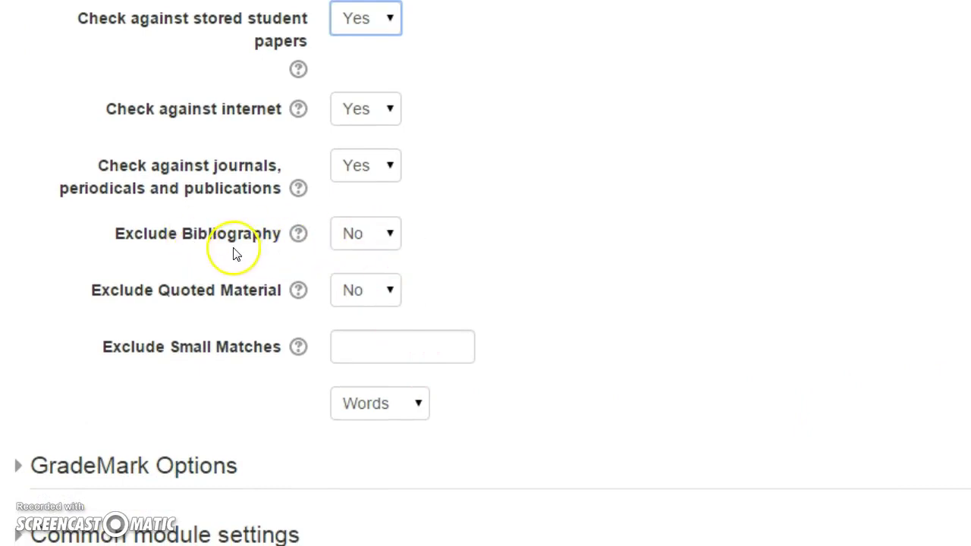
pyautogui.click(390, 237)
pyautogui.click(374, 284)
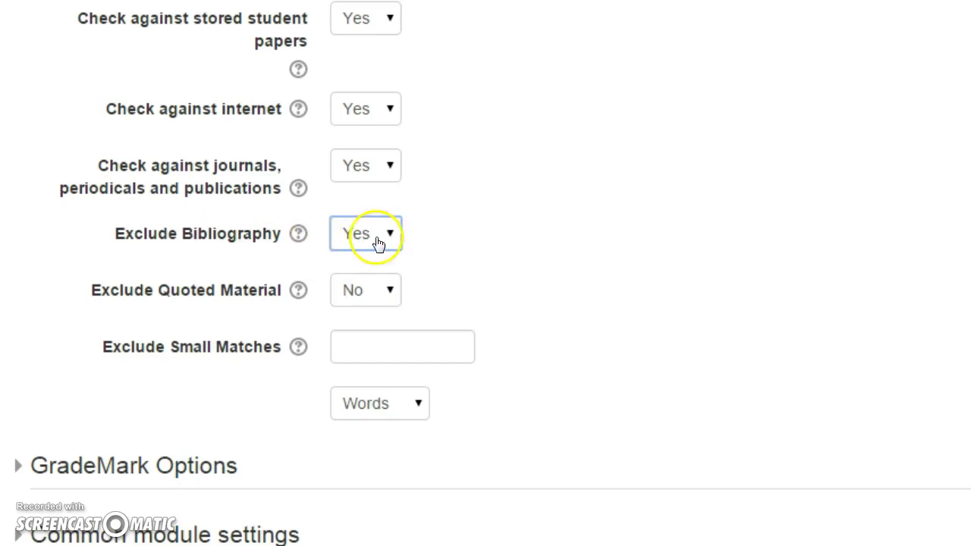
# Step: Set Exclude Quoted Material to Yes and Exclude Small Matches to 10 words in the originality report options
pyautogui.click(388, 295)
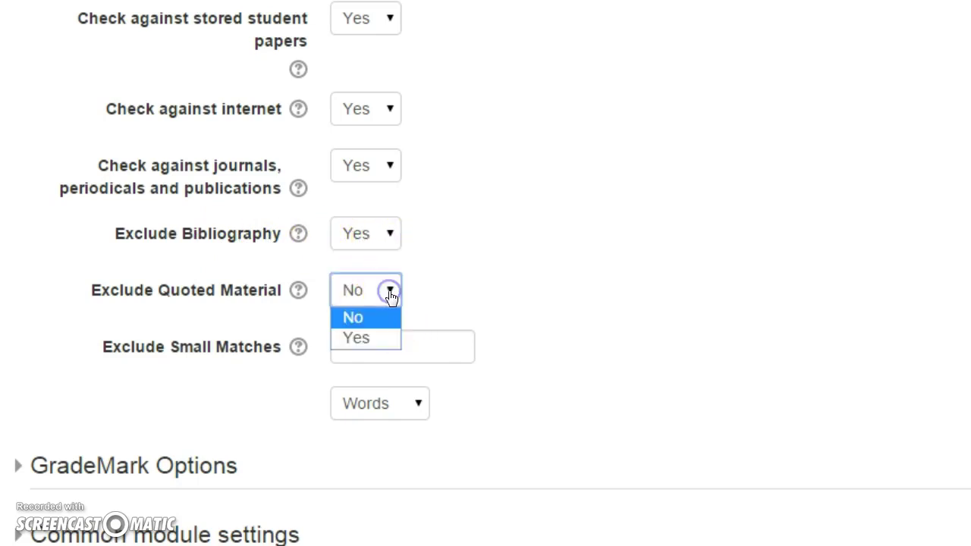
pyautogui.click(373, 341)
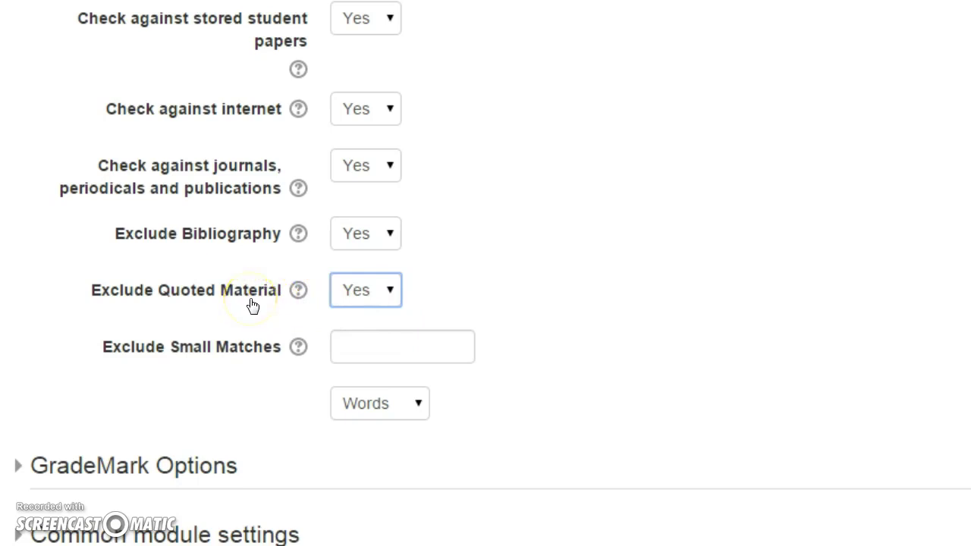
pyautogui.click(381, 346)
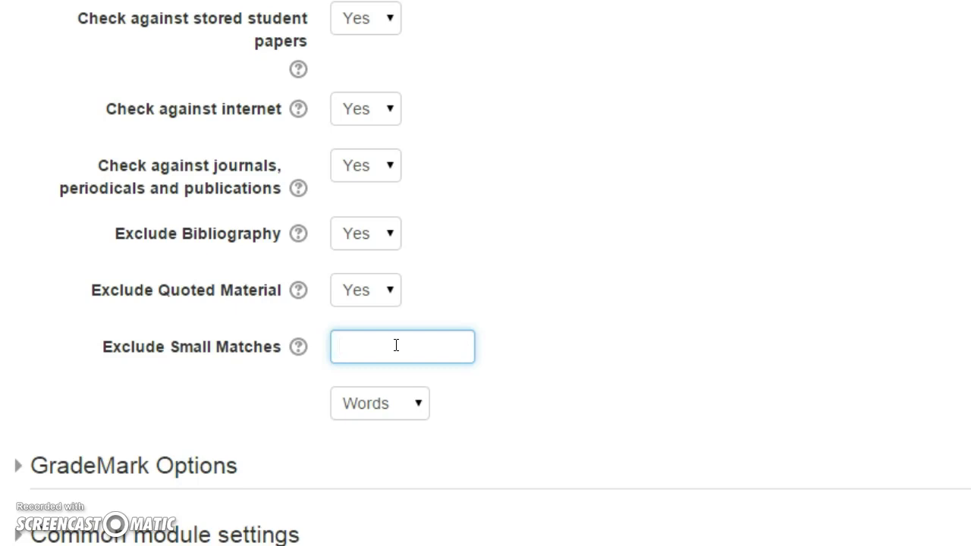
pyautogui.click(398, 351)
pyautogui.write('10')
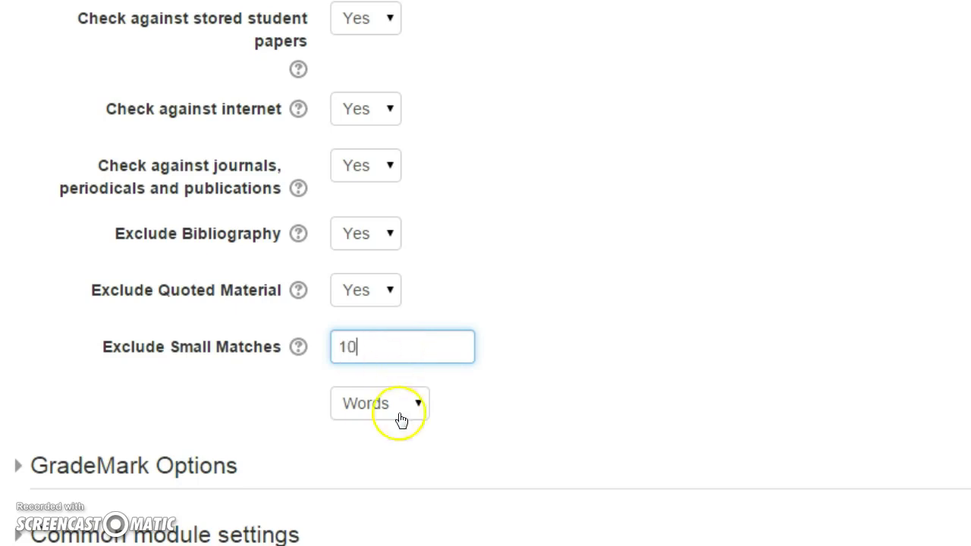
pyautogui.click(515, 405)
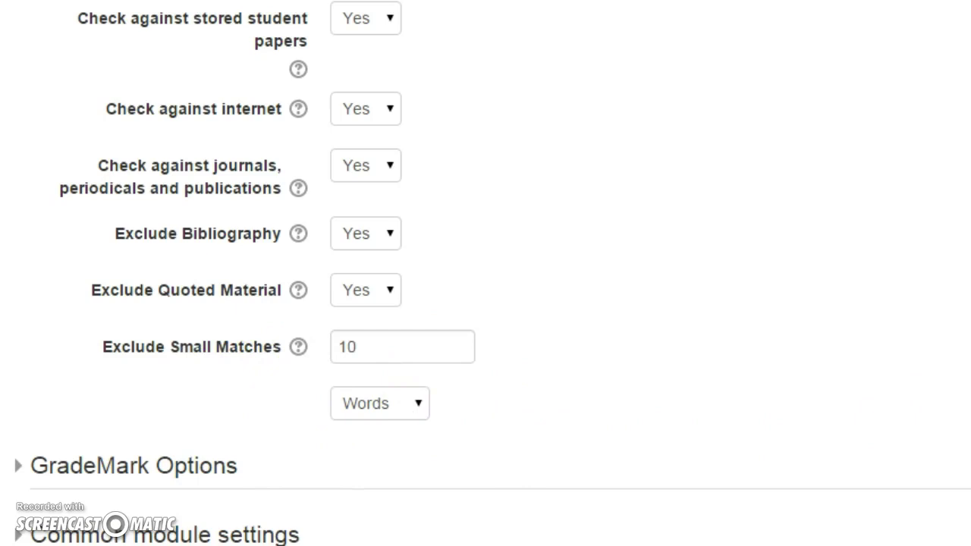
# Step: Save the Turnitin assignment and return to the course, leaving the remaining settings sections at their defaults
pyautogui.scroll(-5, 485, 273)
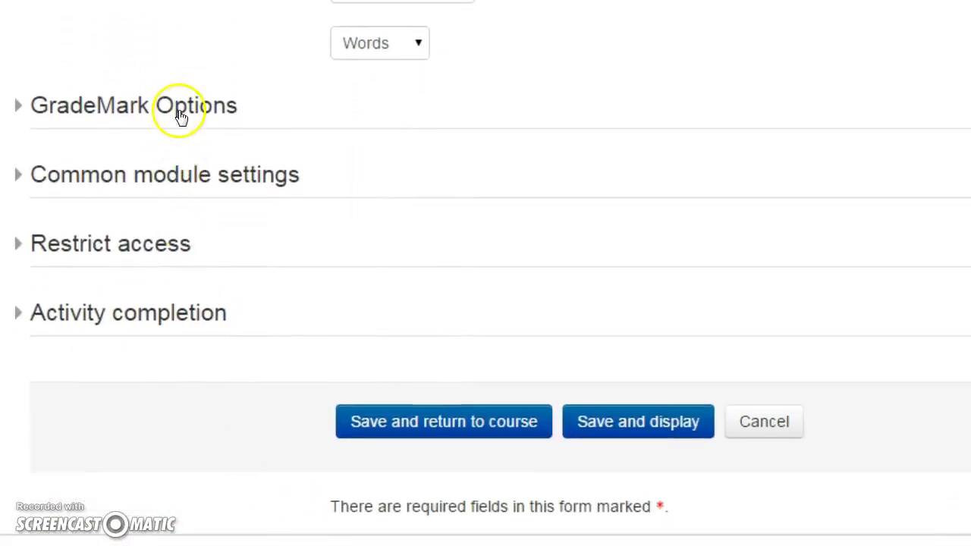
pyautogui.click(439, 433)
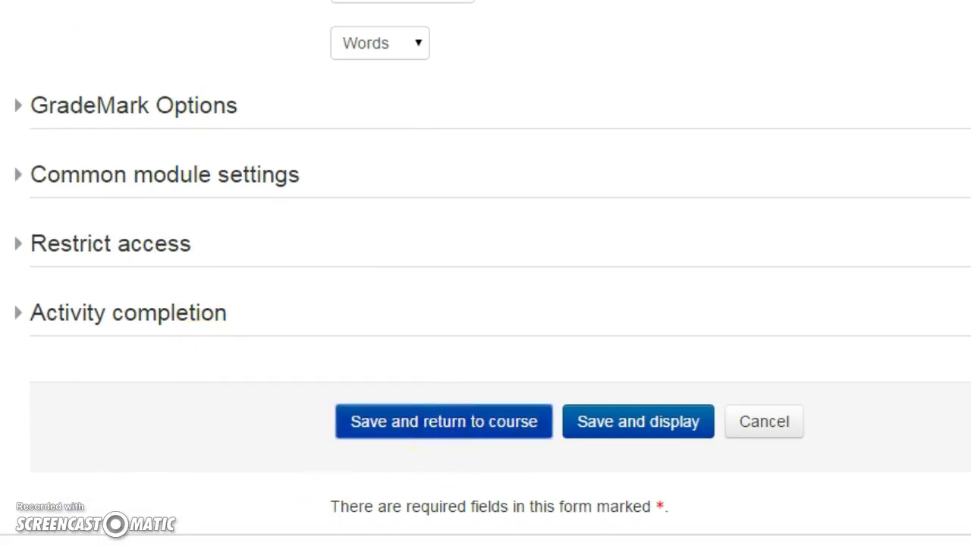